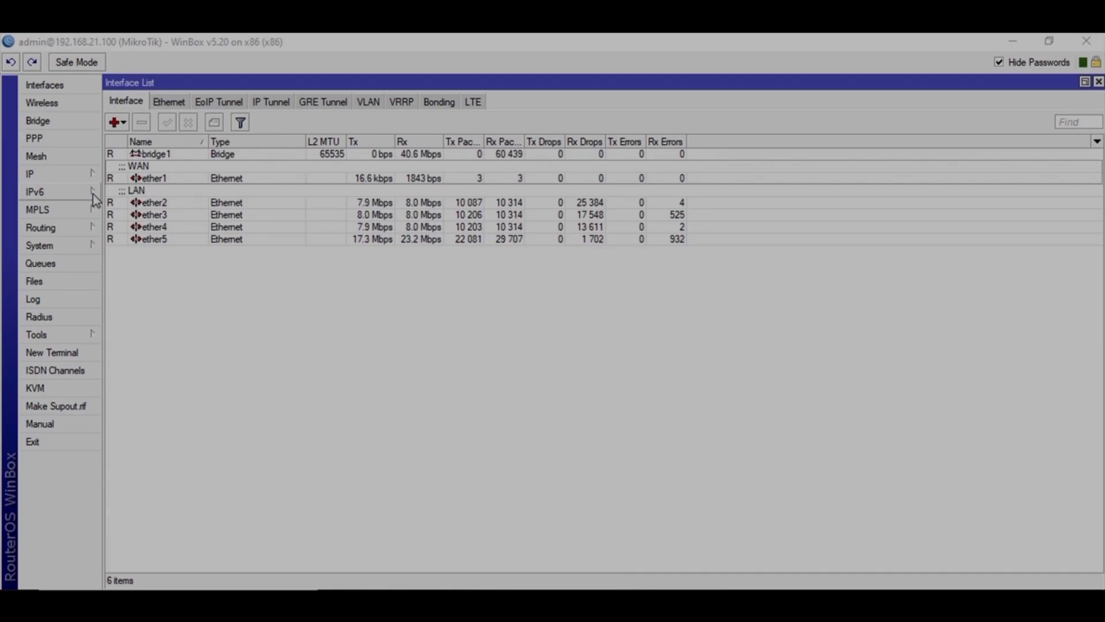
Open the IP Service List under IP > Services, showing winbox on 9991 and www on 8089.
click(72, 174)
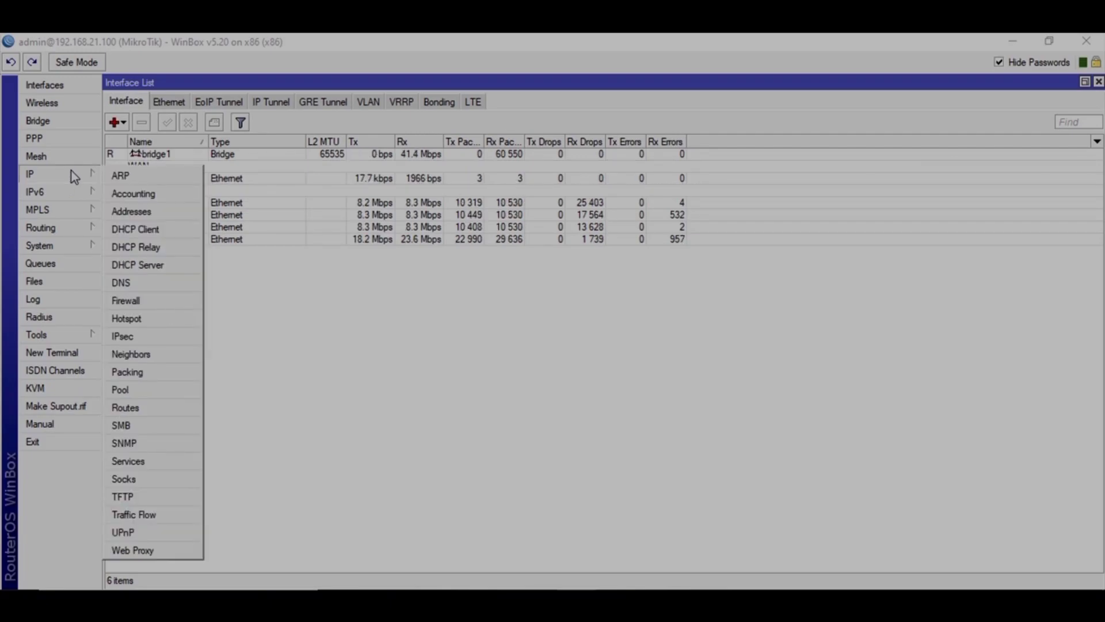
click(152, 464)
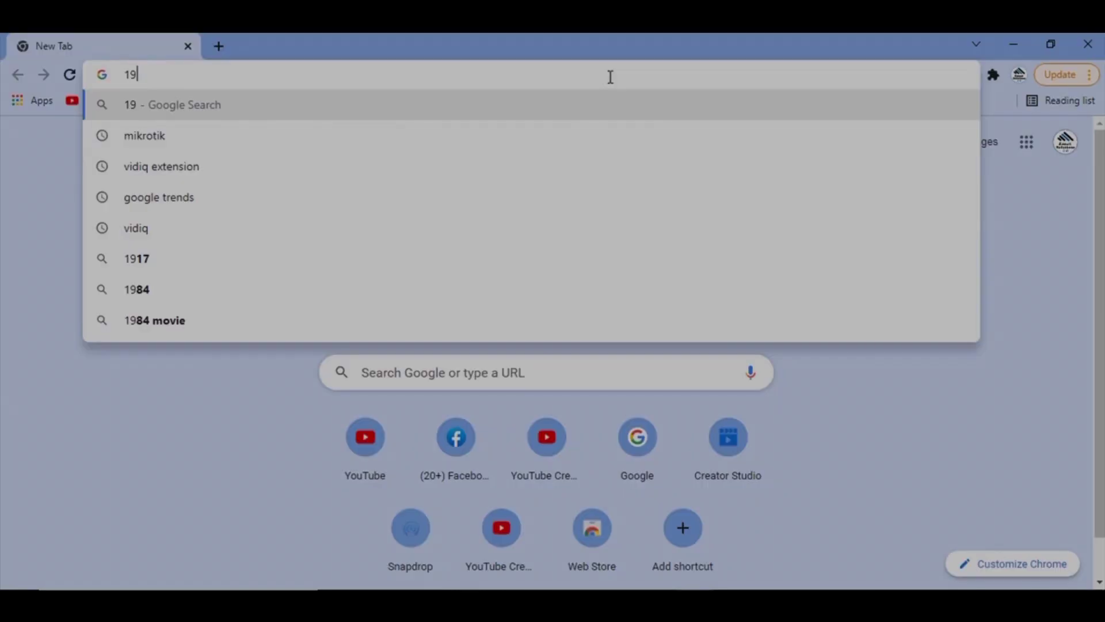
text(2.168.)
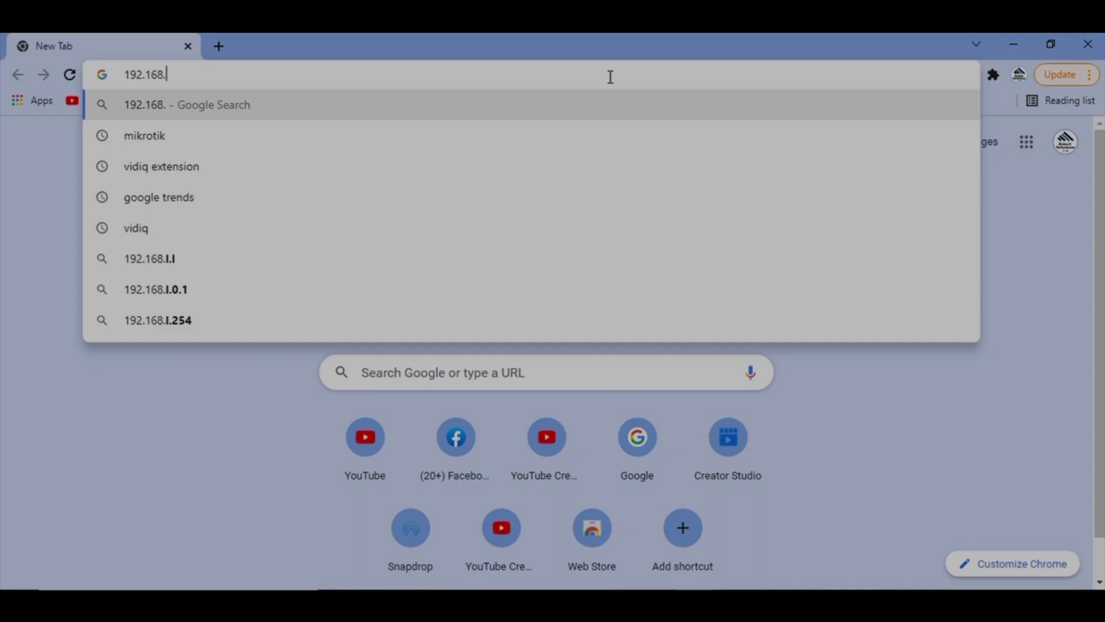
text(21.100)
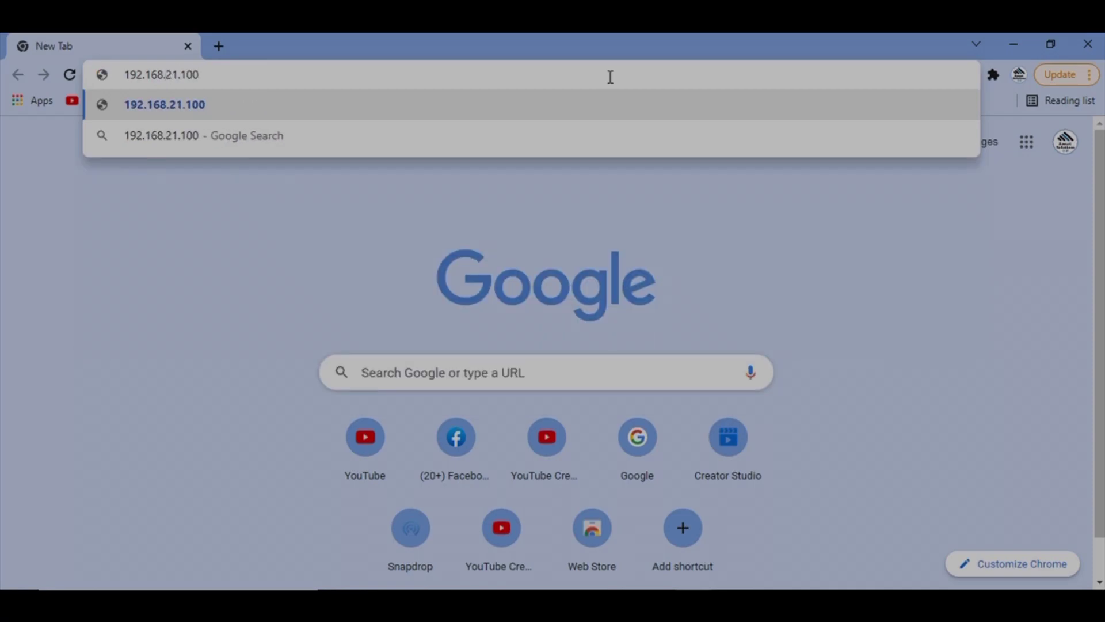
text(:8081)
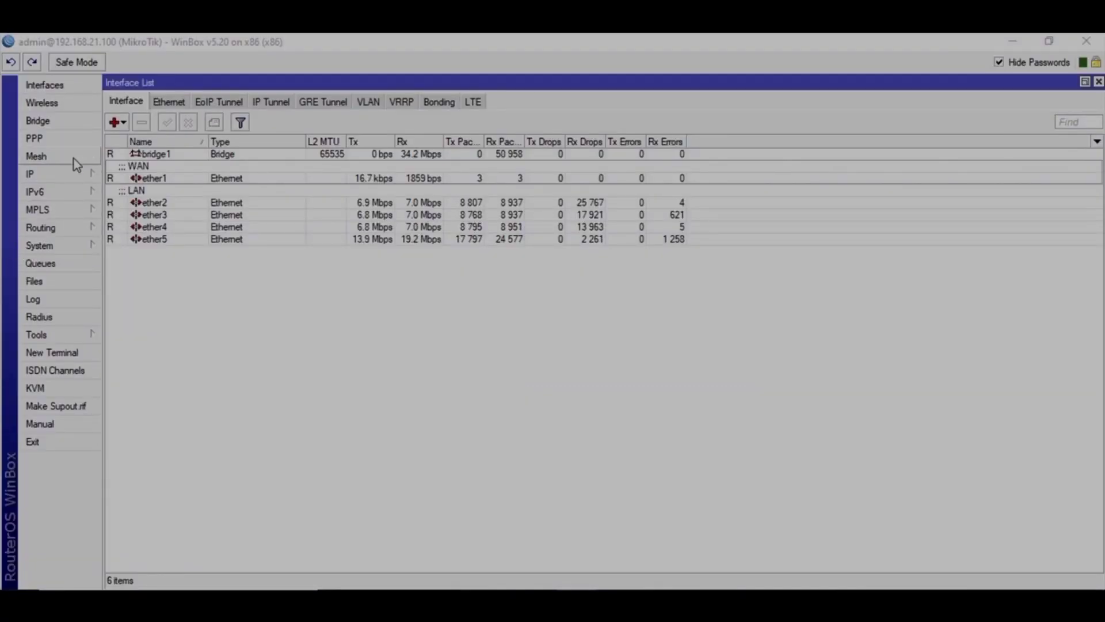
Review IP Routes and the Mesh list, then reopen IP Services confirming www on port 8089.
click(73, 173)
click(145, 409)
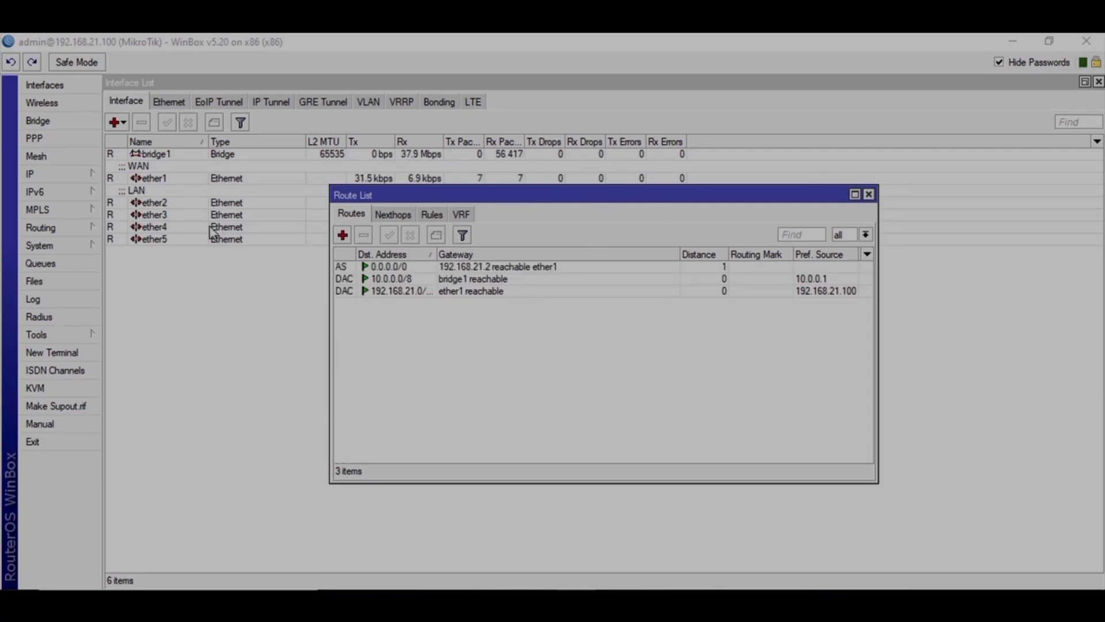
click(91, 157)
click(90, 178)
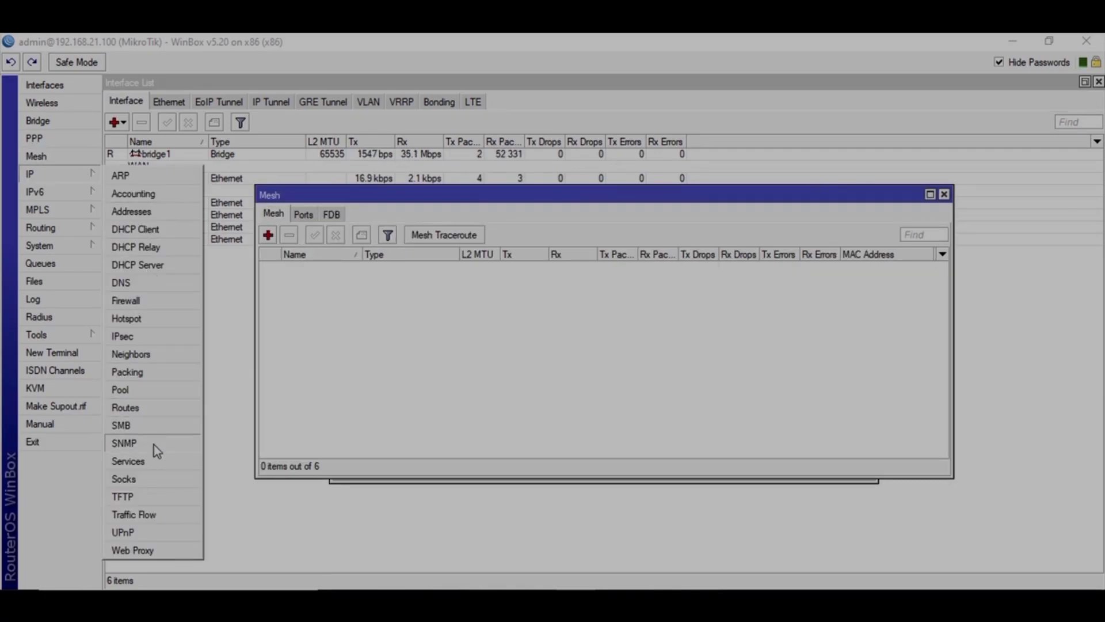
click(130, 462)
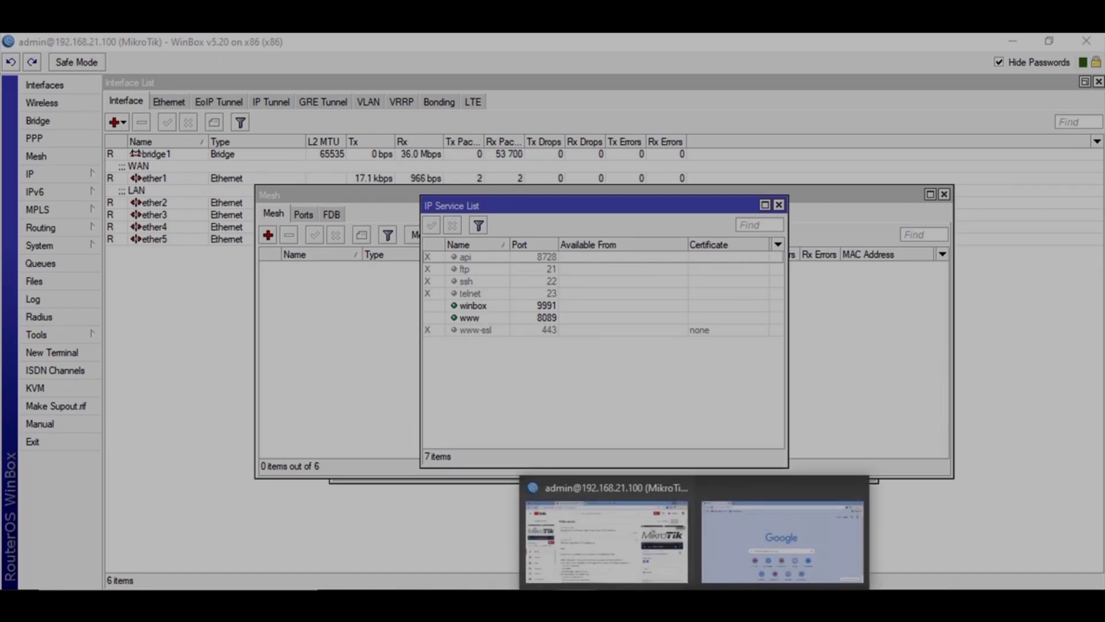
Load 192.168.21.100:8089 in Chrome and enter login admin and the password on WebFig.
click(724, 587)
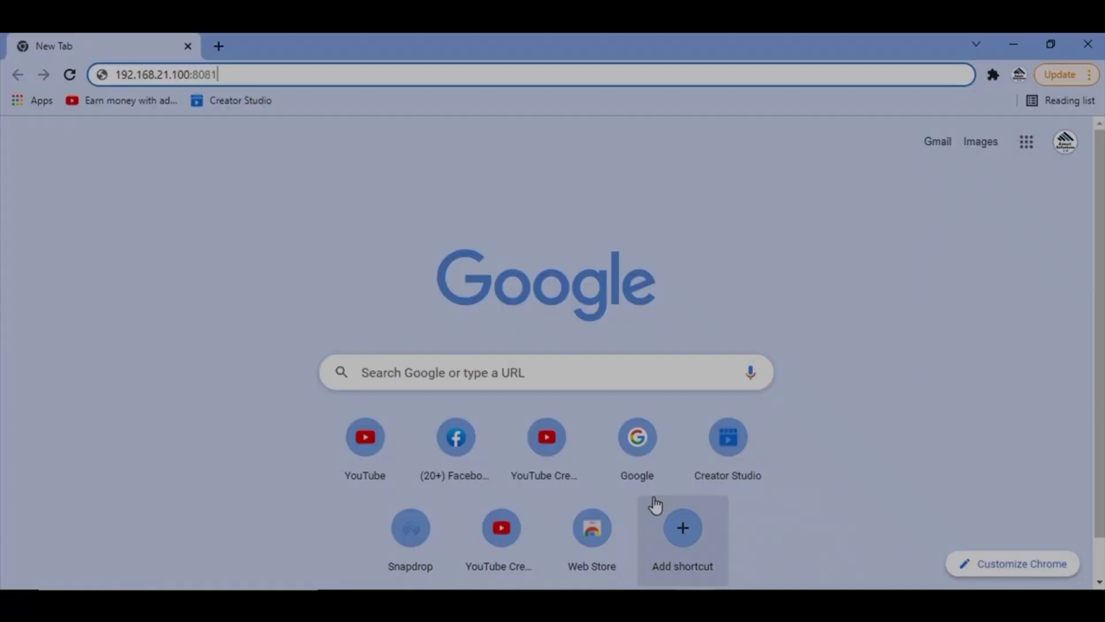
key(BackSpace)
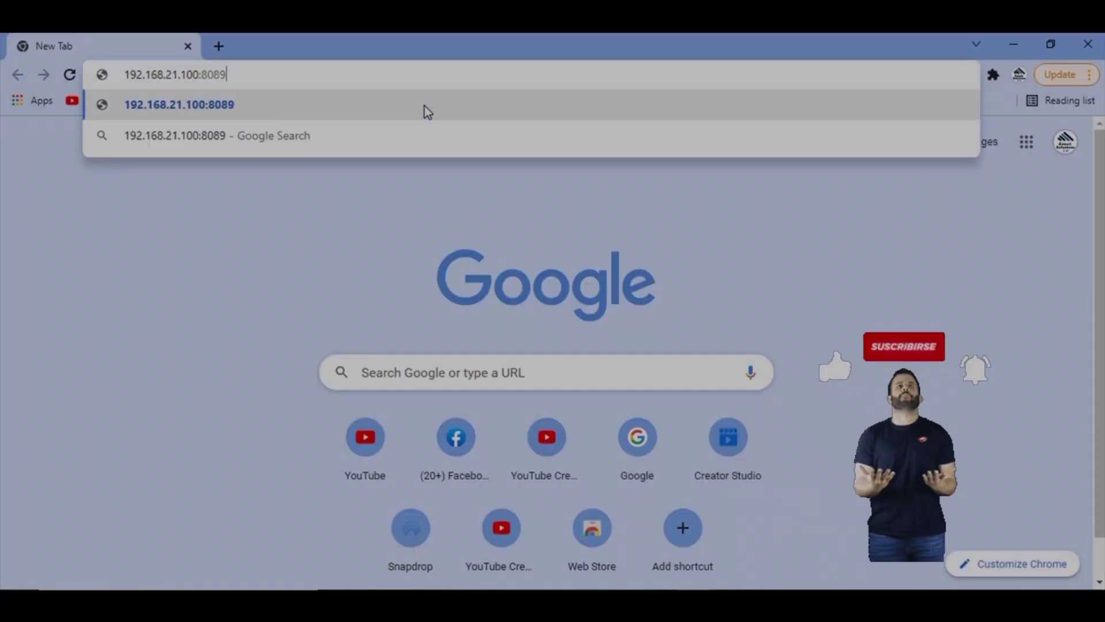
key(Return)
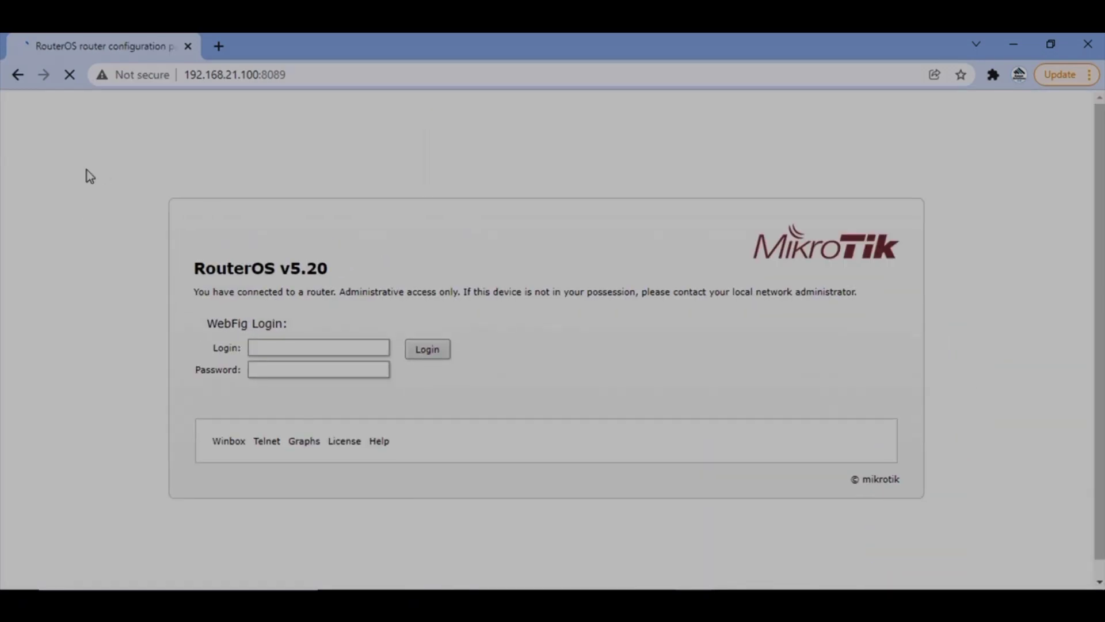
click(167, 208)
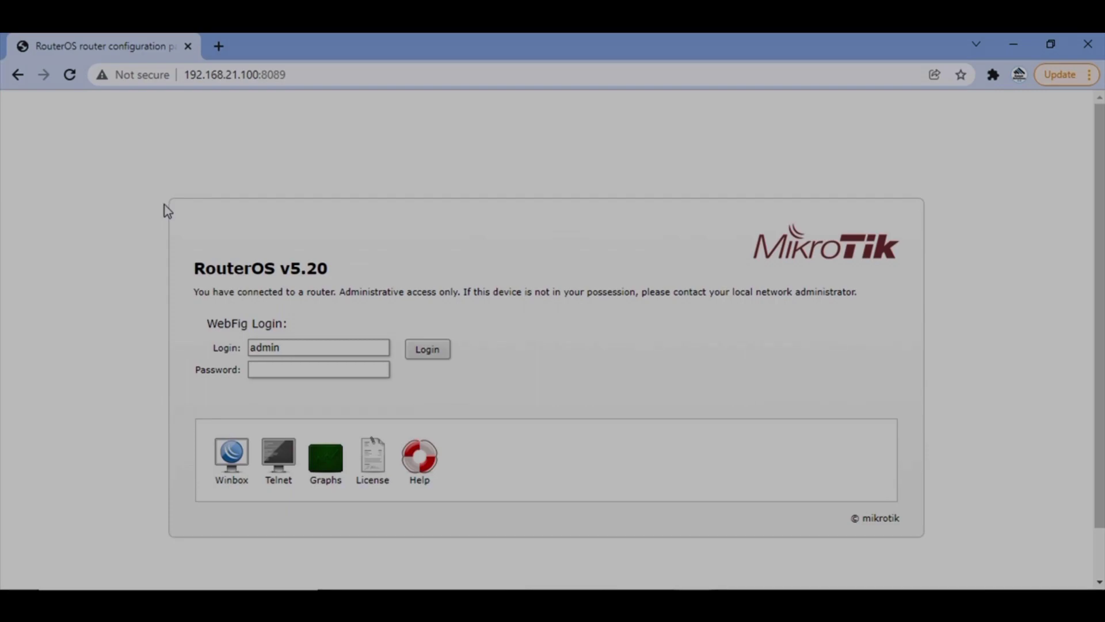
click(268, 370)
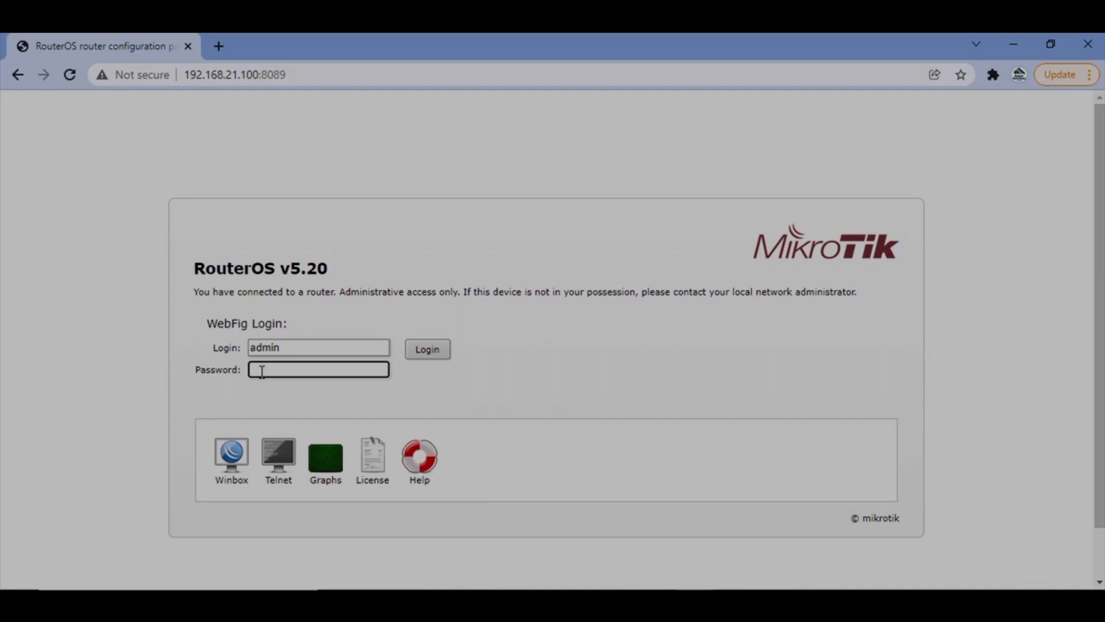
Sign in to WebFig and view the Interface List with bridge1 and ether1–ether5.
click(422, 350)
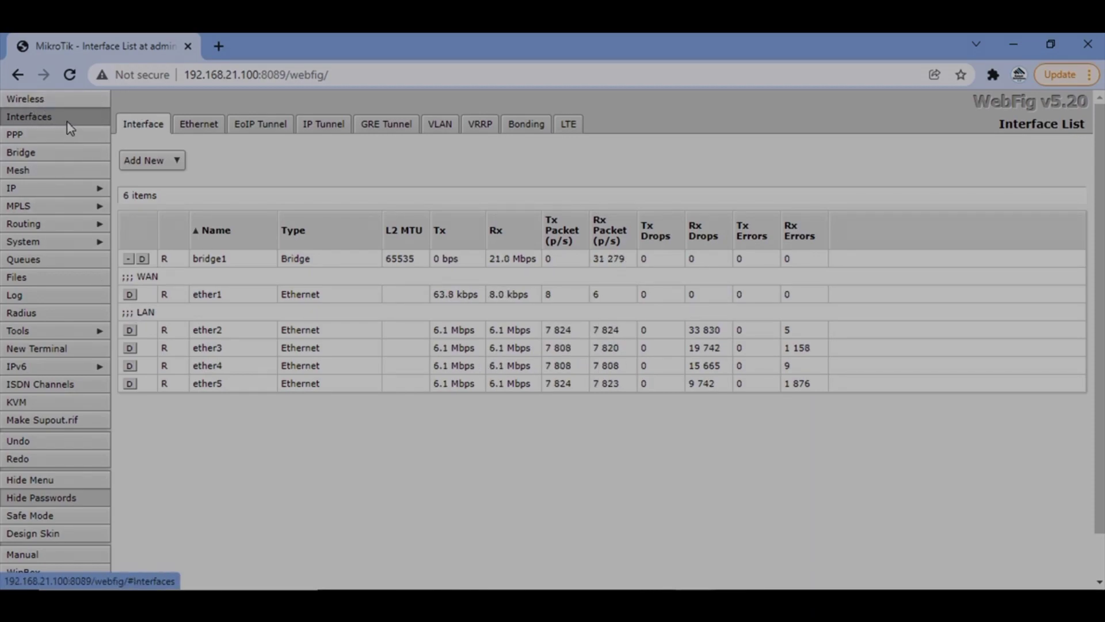
Confirm ether2–ether5 are bridge1 ports, then view IP Services with winbox 9991 and www 8089.
click(159, 167)
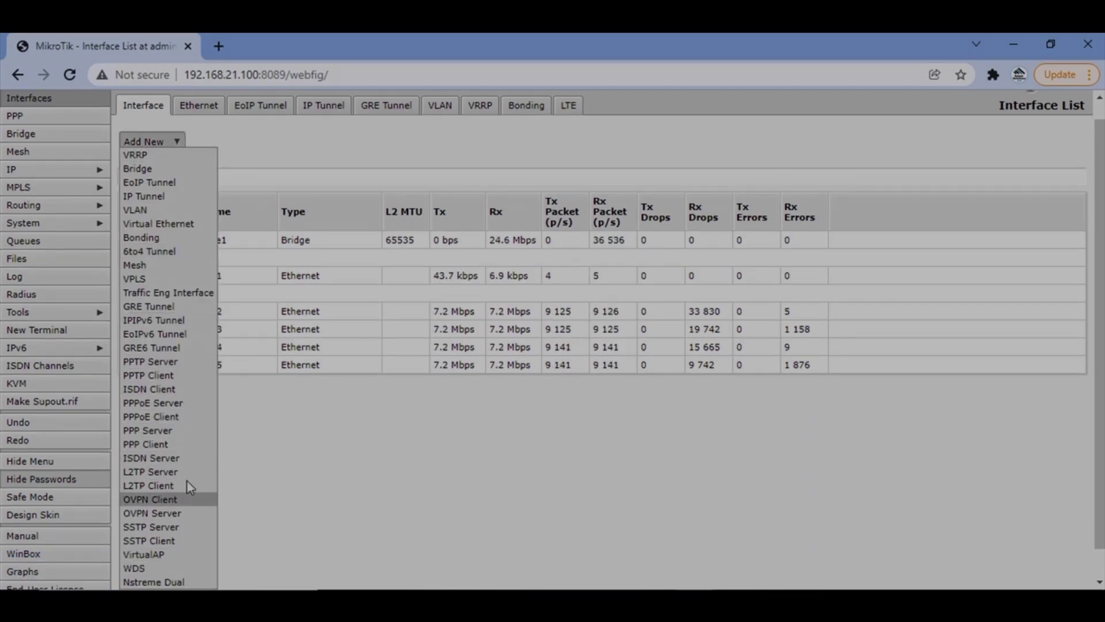
click(268, 161)
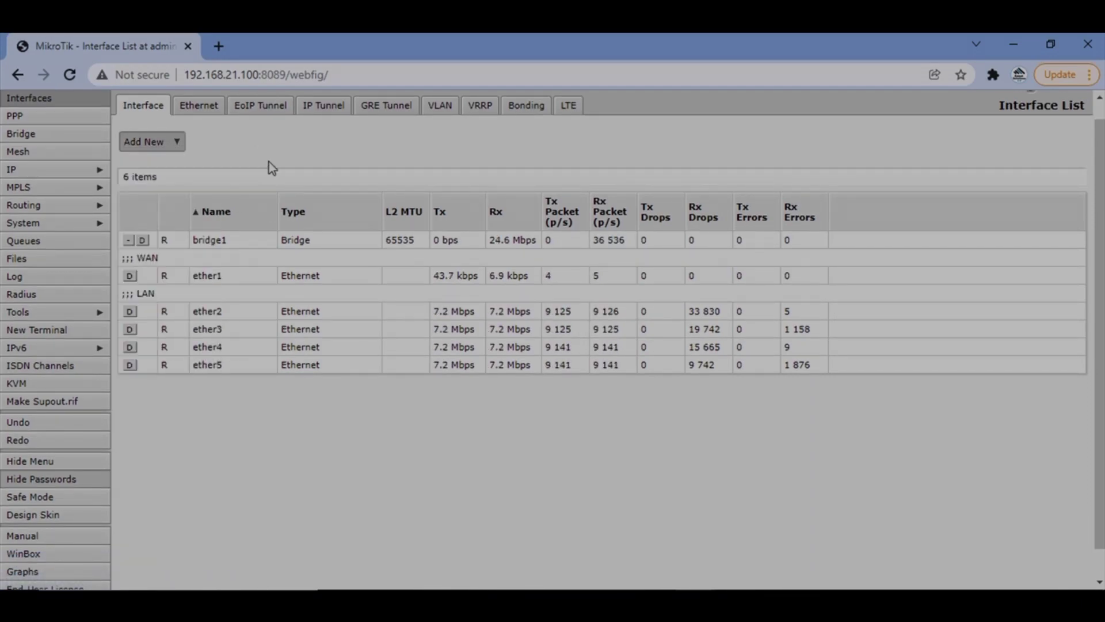
click(56, 136)
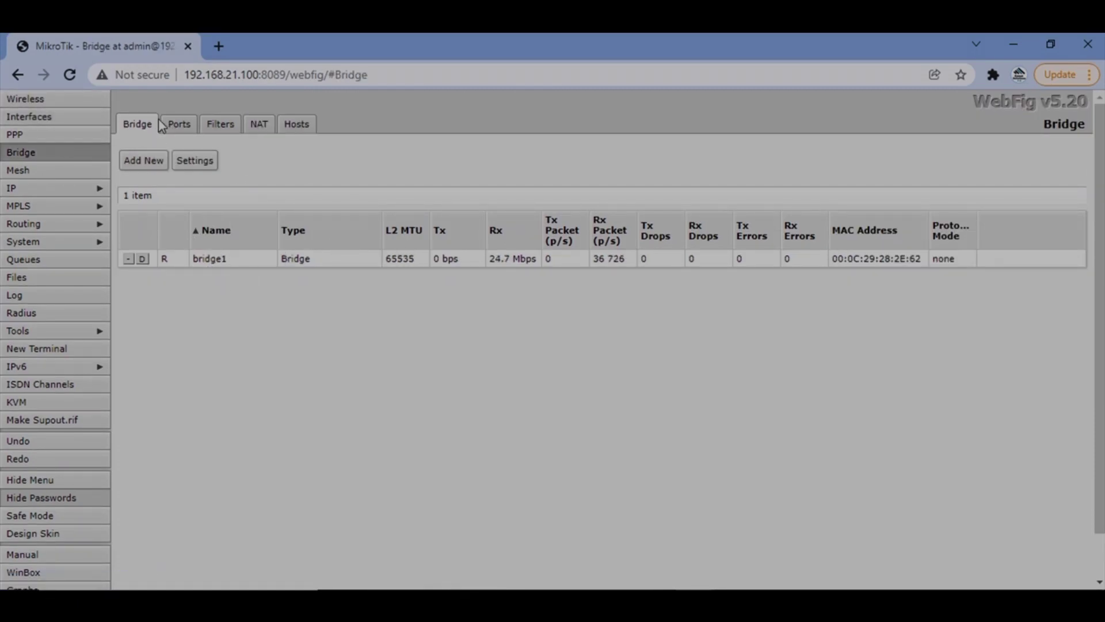
click(179, 125)
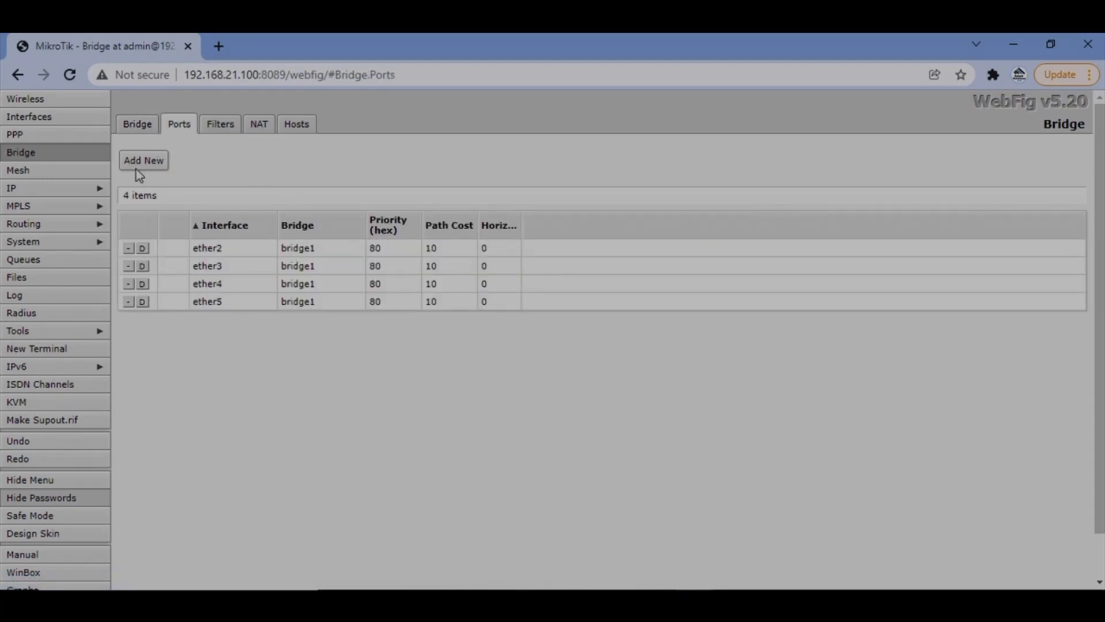
click(65, 190)
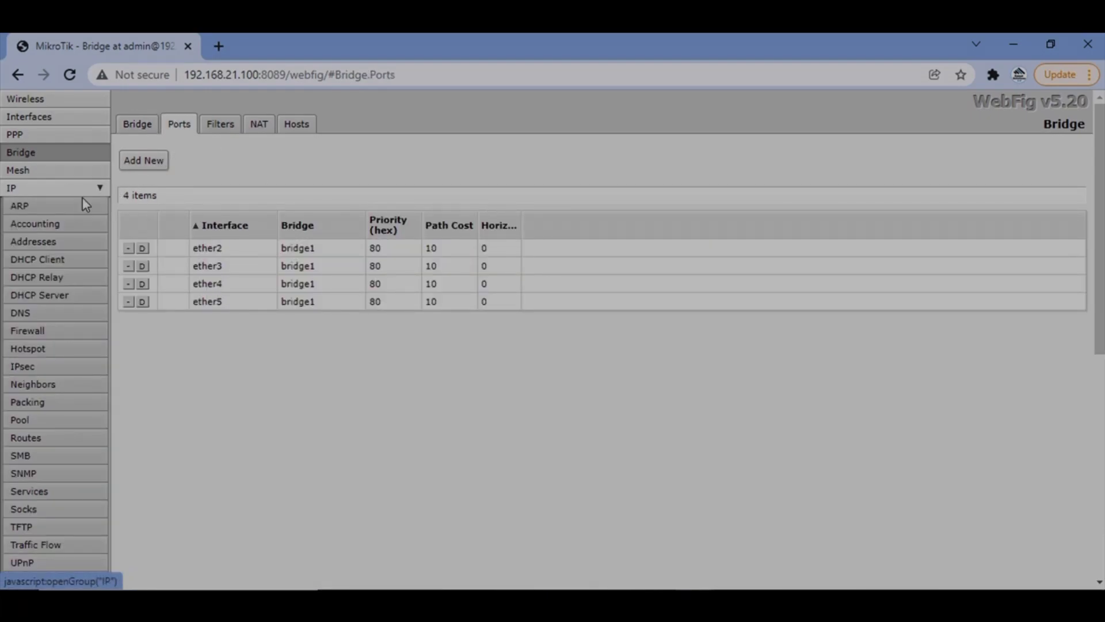
click(35, 490)
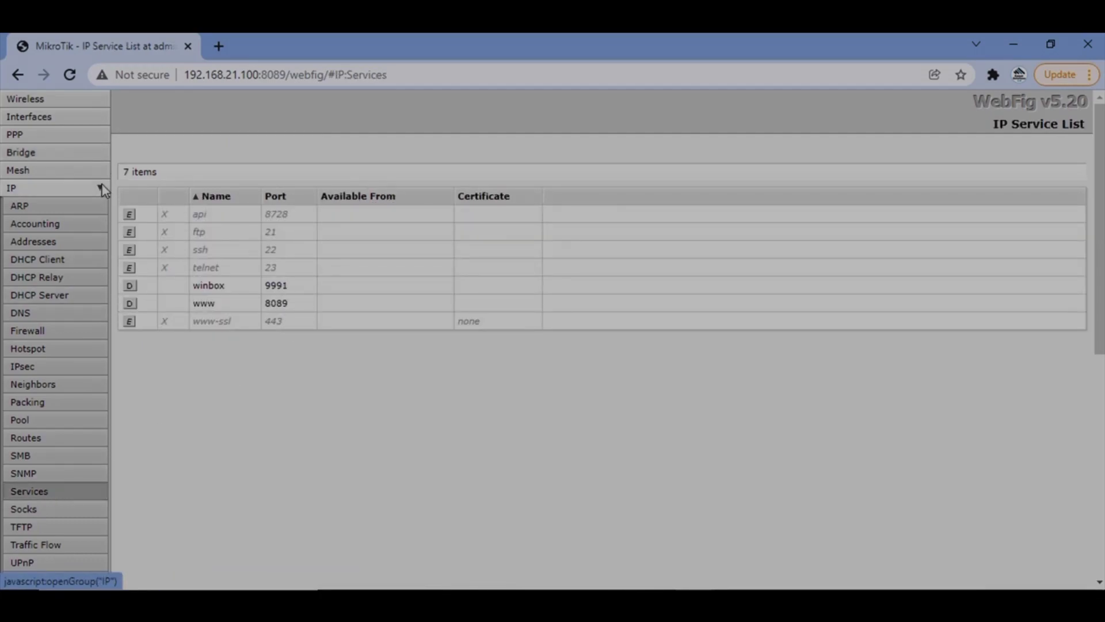
scroll(103, 214, down, 3)
scroll(103, 214, down, 2)
scroll(101, 215, down, 2)
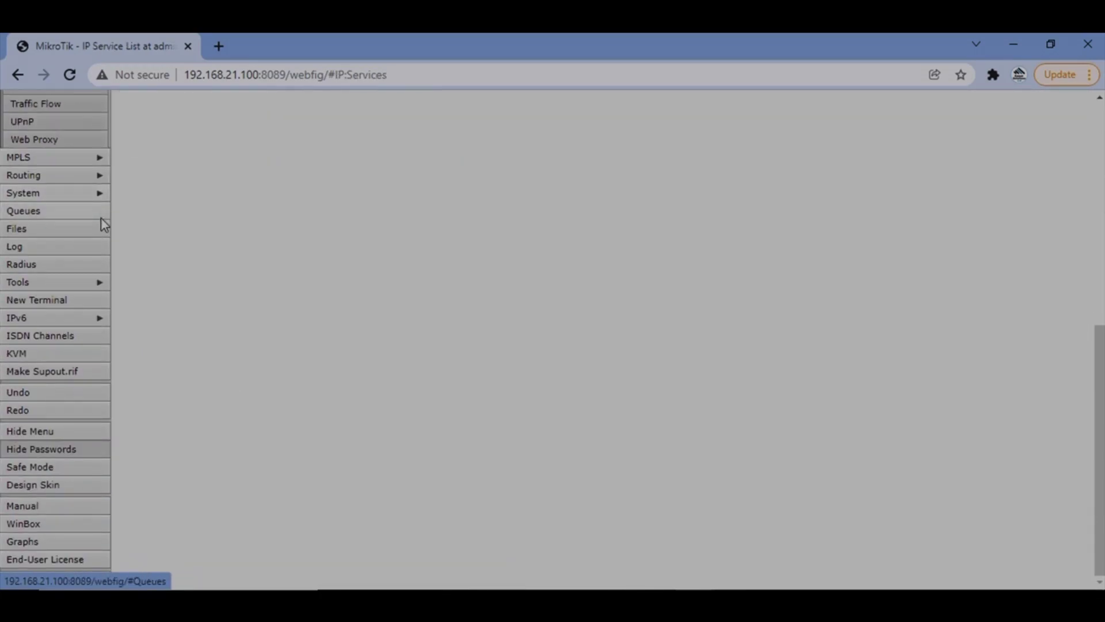
scroll(101, 221, up, 5)
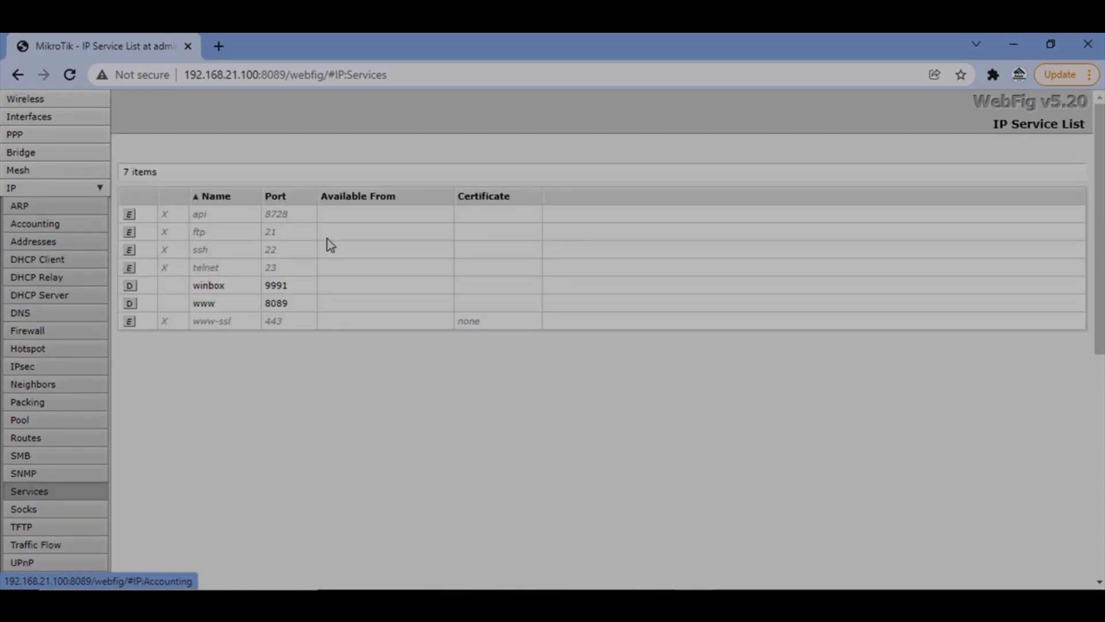
click(99, 187)
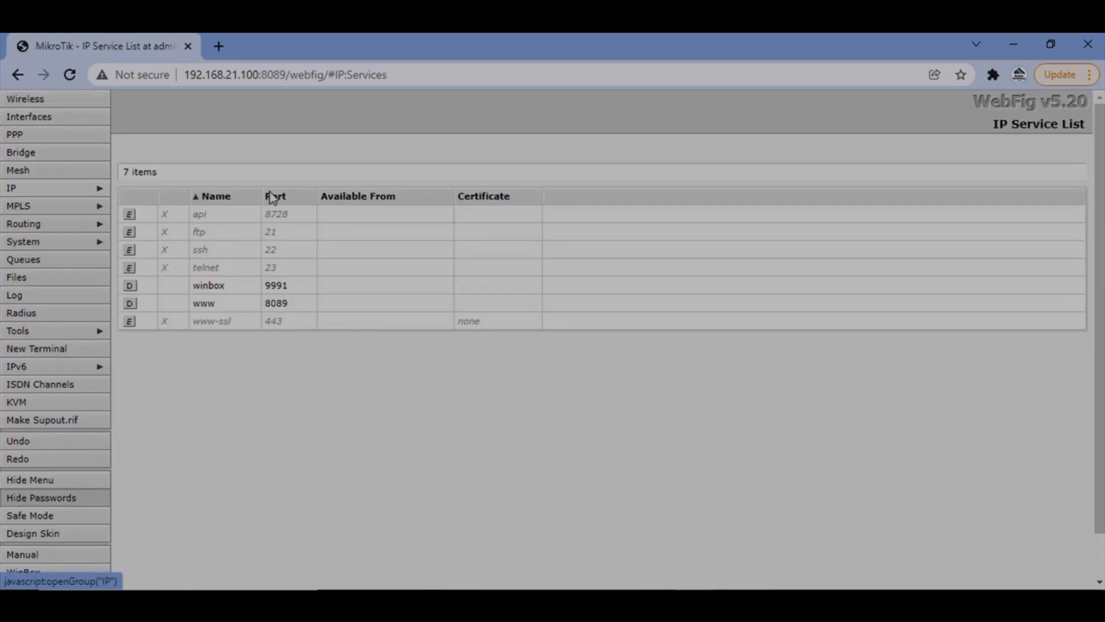
scroll(317, 264, down, 1)
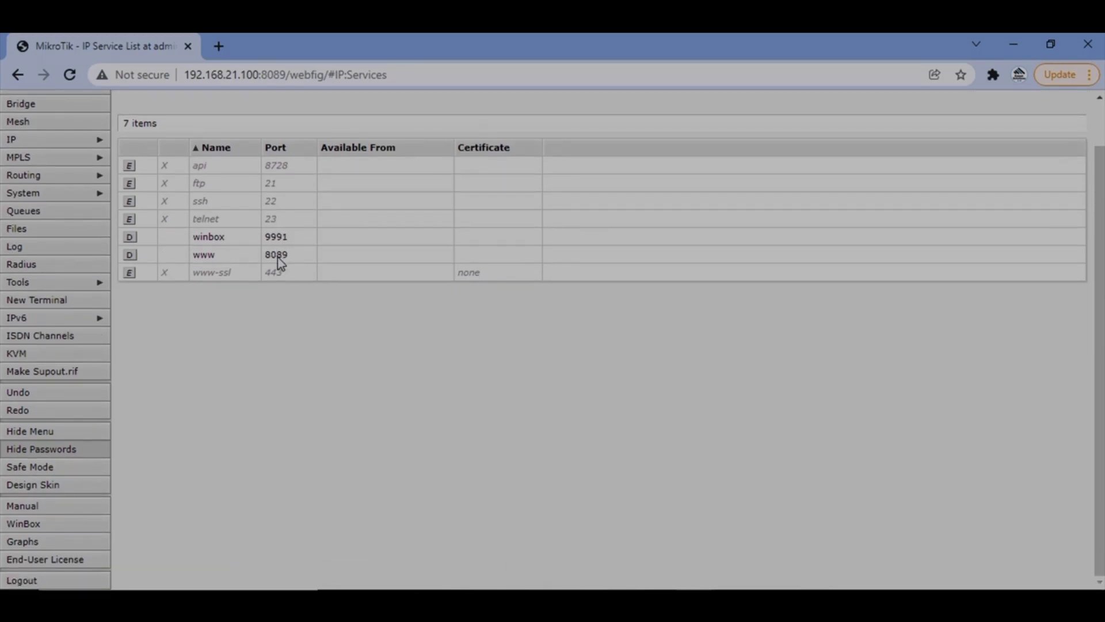
scroll(277, 257, up, 1)
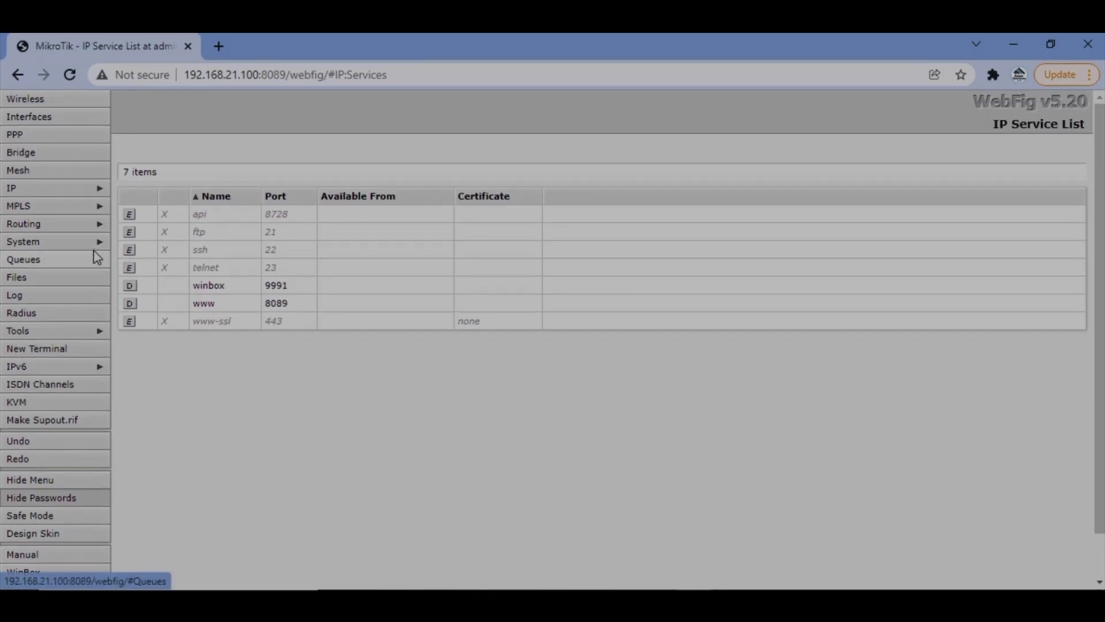
scroll(121, 246, down, 1)
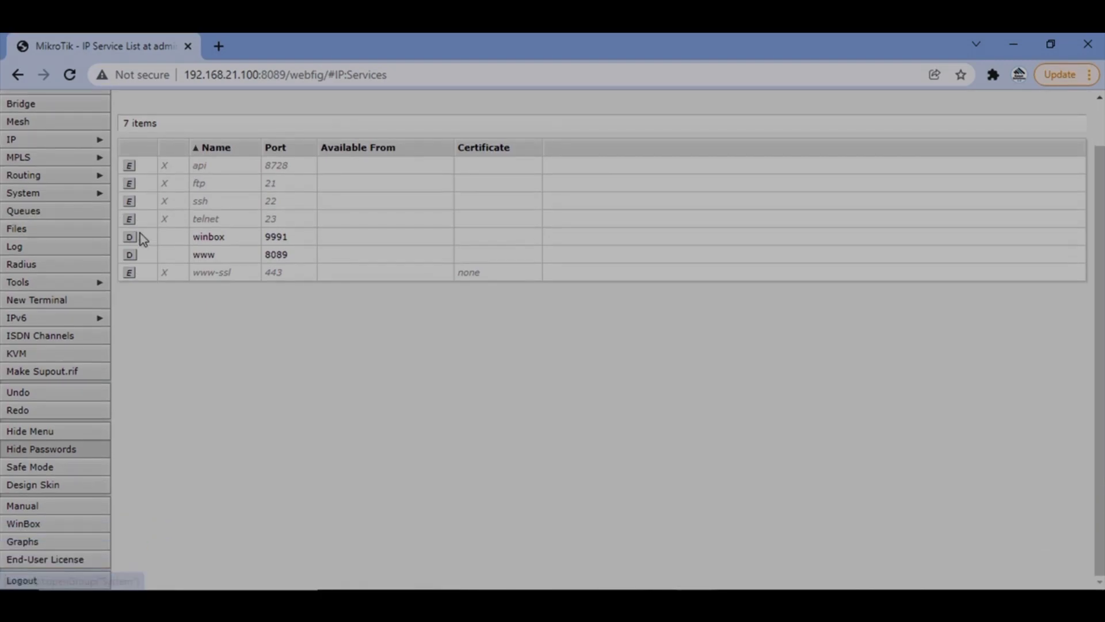
scroll(141, 239, up, 1)
scroll(164, 268, down, 1)
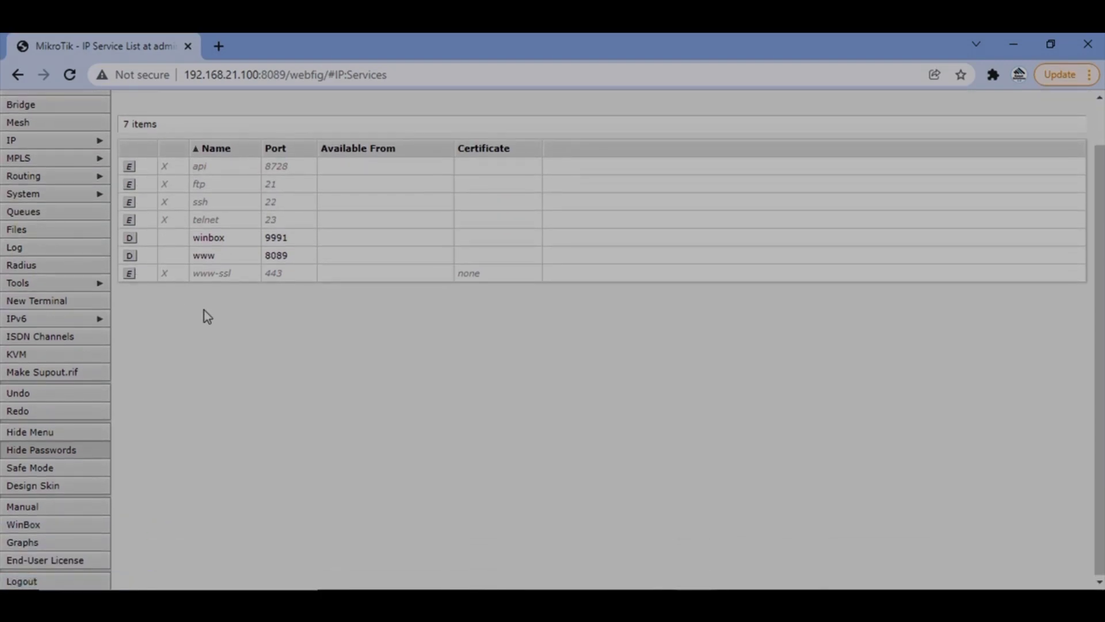
scroll(205, 313, up, 1)
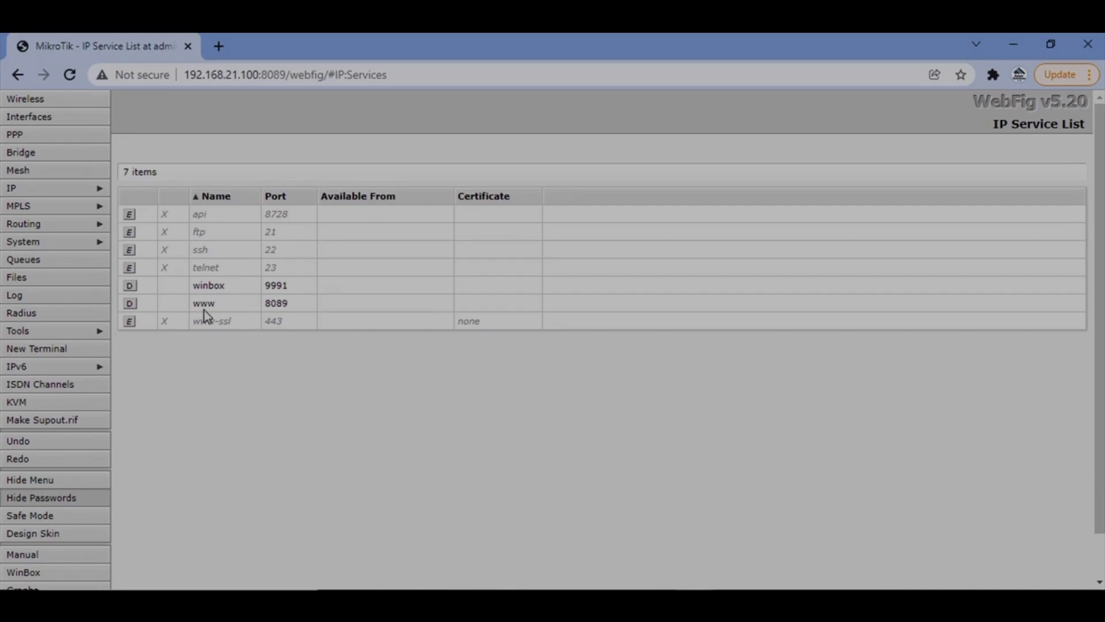